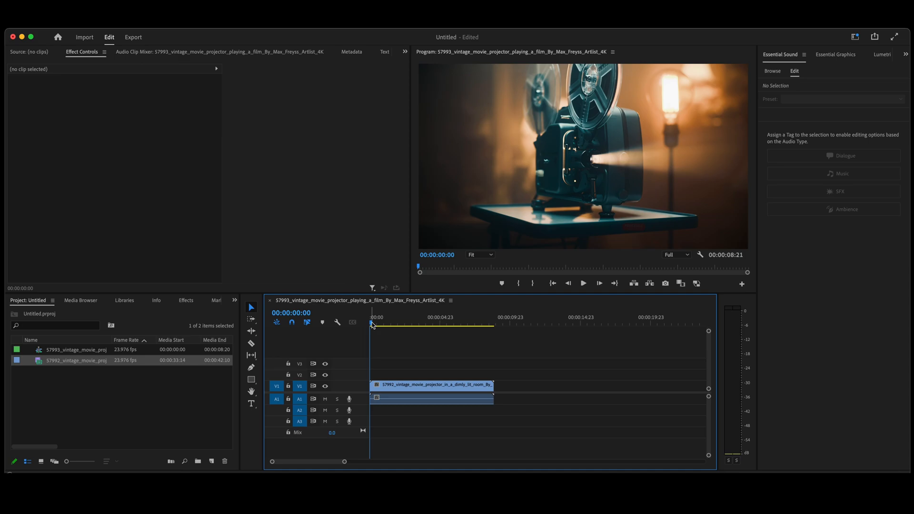
- Select the projector clip on the V1 track to show its Effect Controls
{"action": "left_click", "coordinate": [394, 389]}
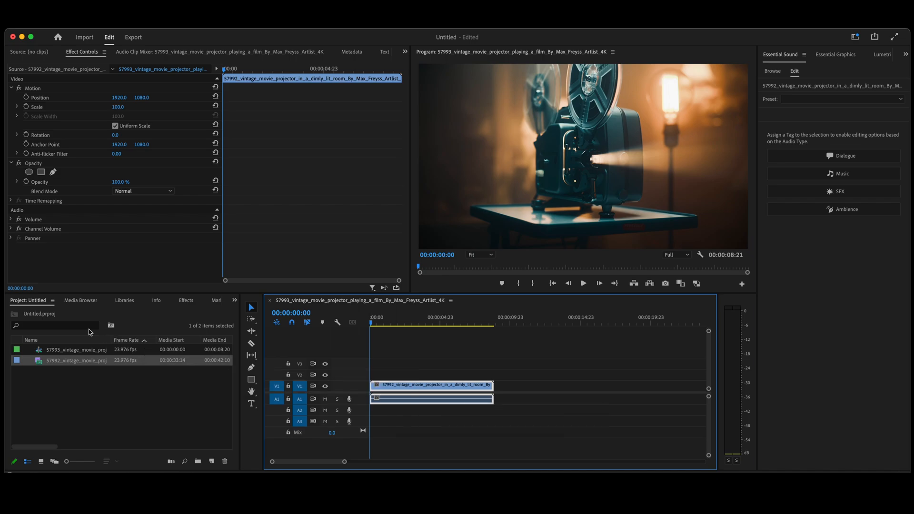
{"action": "left_click", "coordinate": [185, 300]}
- Find the Crop effect in the Effects library and drag it onto the projector clip
{"action": "left_click", "coordinate": [47, 313]}
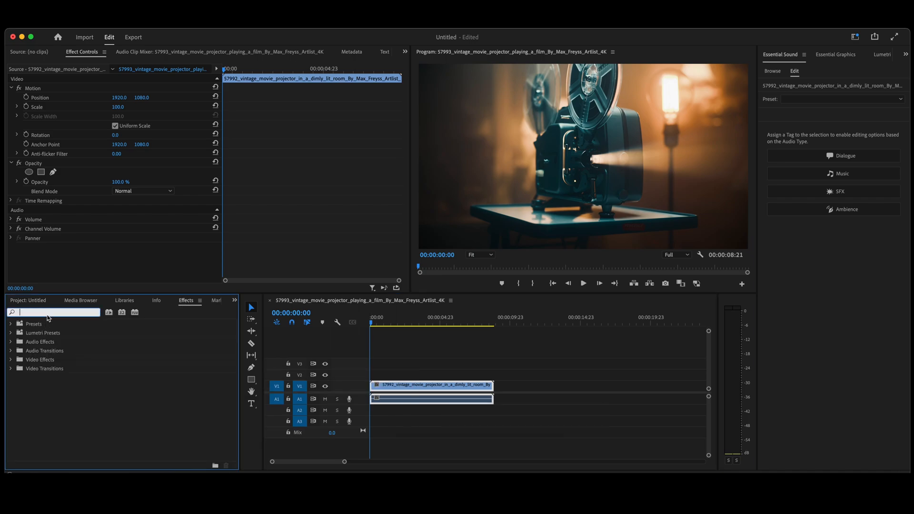
{"action": "type", "text": "crop"}
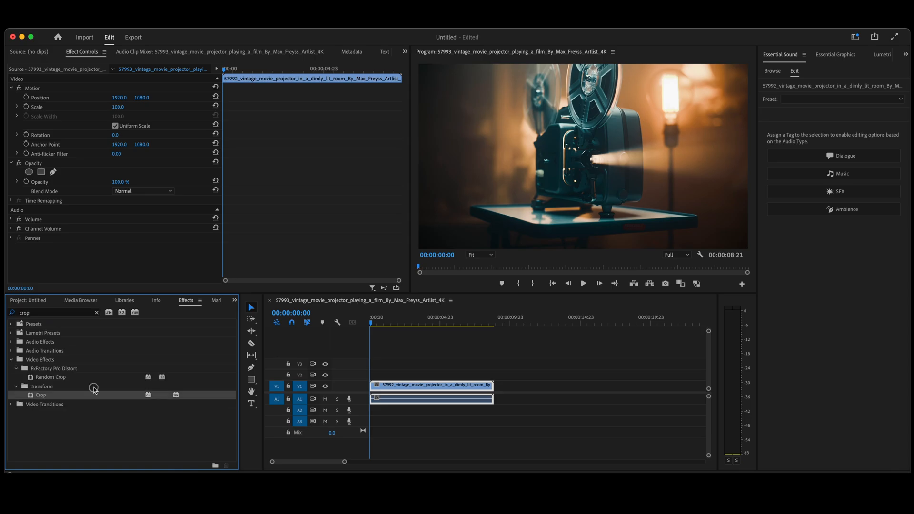
{"action": "left_click_drag", "start_coordinate": [379, 375], "coordinate": [383, 384]}
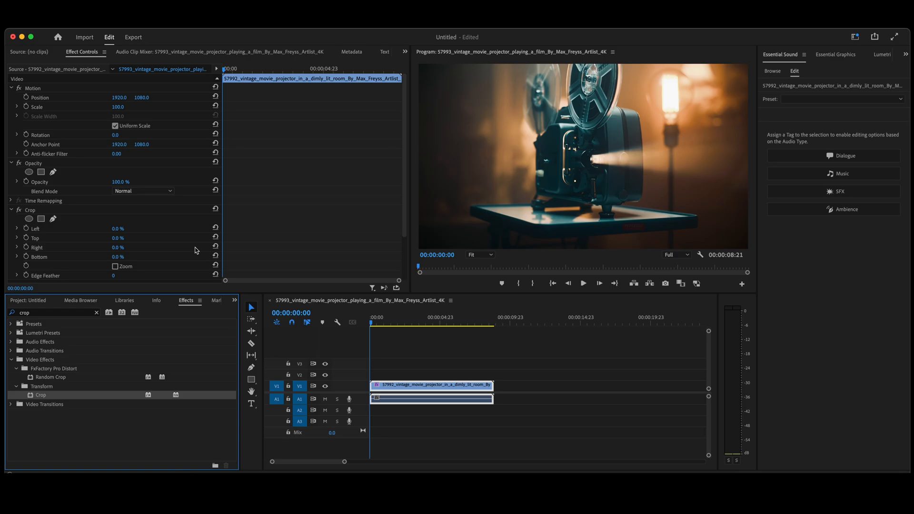
{"action": "left_click", "coordinate": [123, 238]}
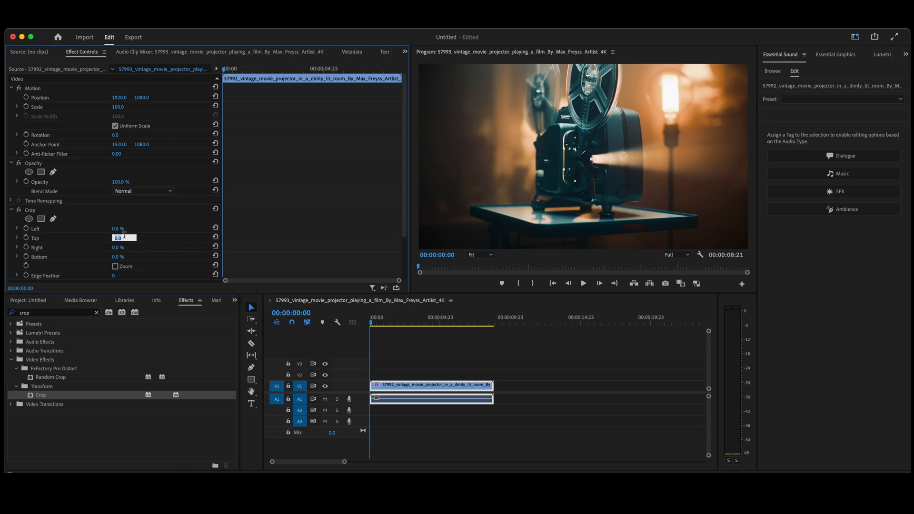
{"action": "type", "text": "15"}
- Set Crop Top and Bottom to 15% each and play back the letterboxed clip
{"action": "key", "text": "Return"}
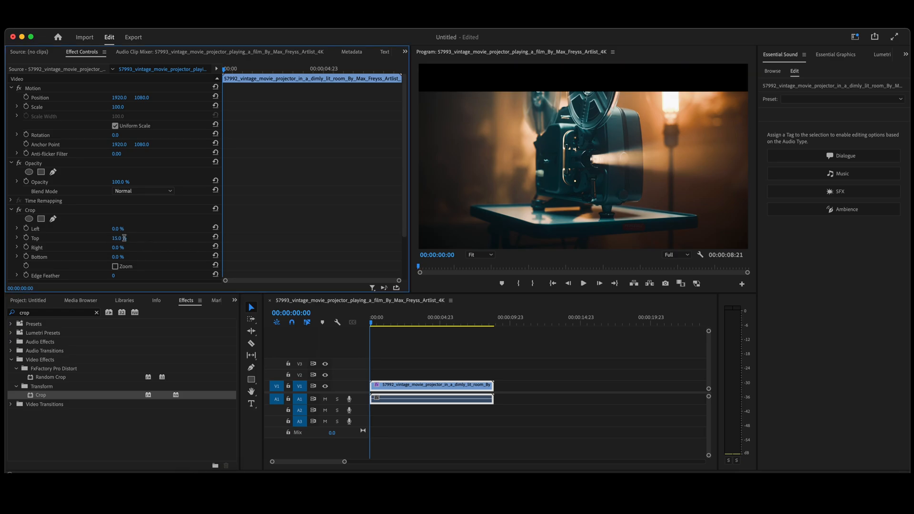
{"action": "left_click", "coordinate": [118, 256]}
{"action": "type", "text": "15"}
{"action": "key", "text": "Return"}
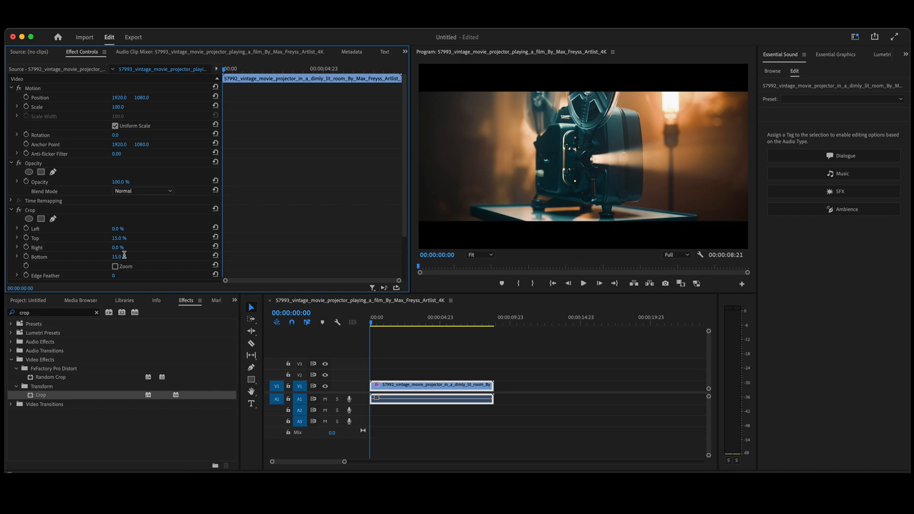
{"action": "key", "text": "space"}
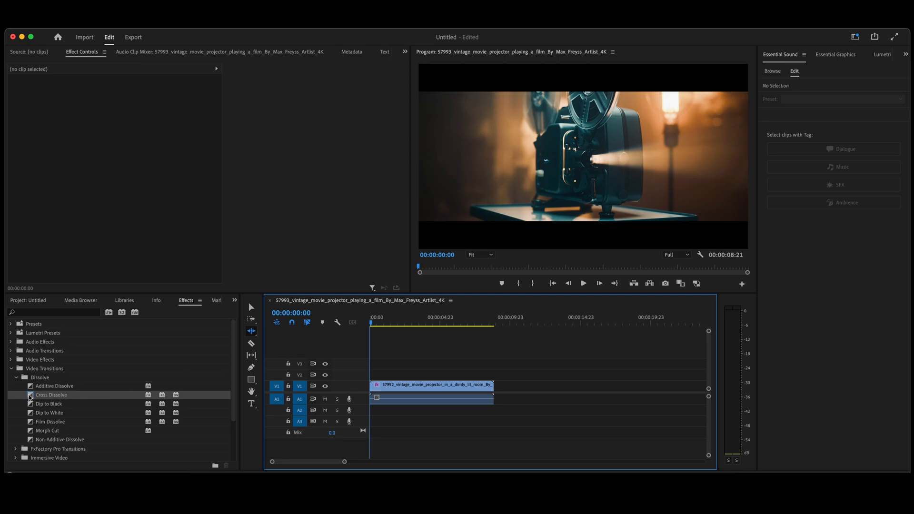
- Place a Cross Dissolve at the clip's end and a Film Dissolve at its start
{"action": "left_click_drag", "start_coordinate": [30, 395], "coordinate": [489, 386]}
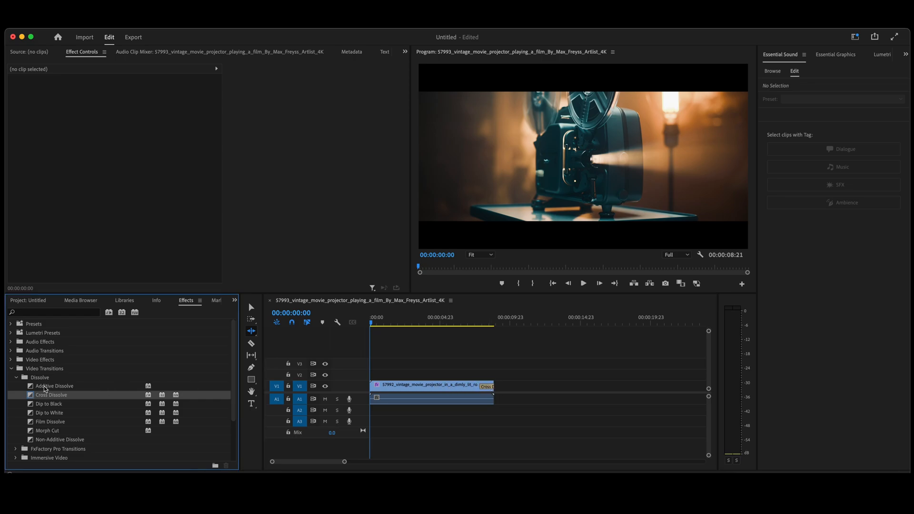
{"action": "left_click", "coordinate": [30, 422]}
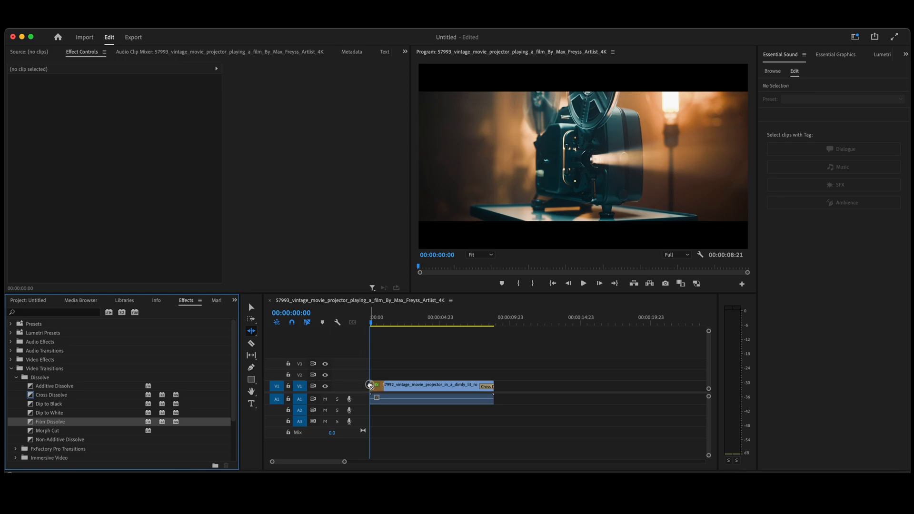
{"action": "left_click_drag", "start_coordinate": [30, 423], "coordinate": [378, 386]}
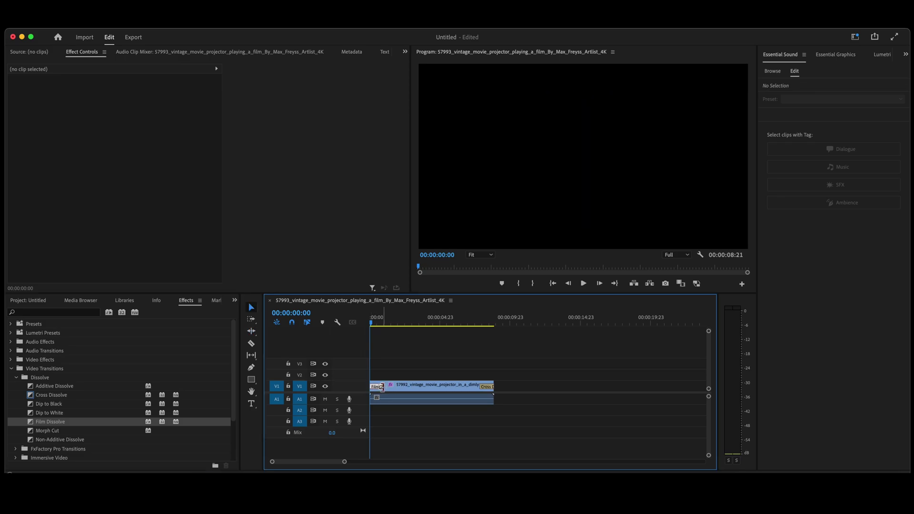
{"action": "left_click", "coordinate": [379, 387]}
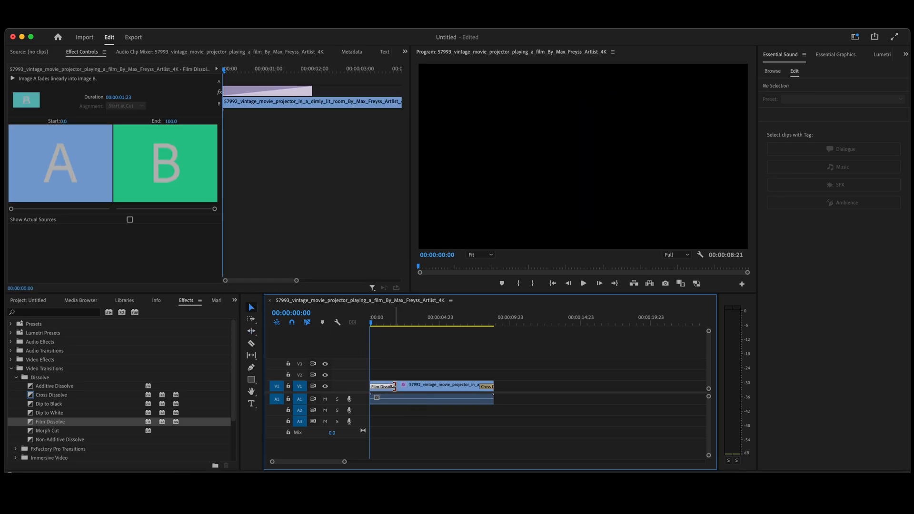